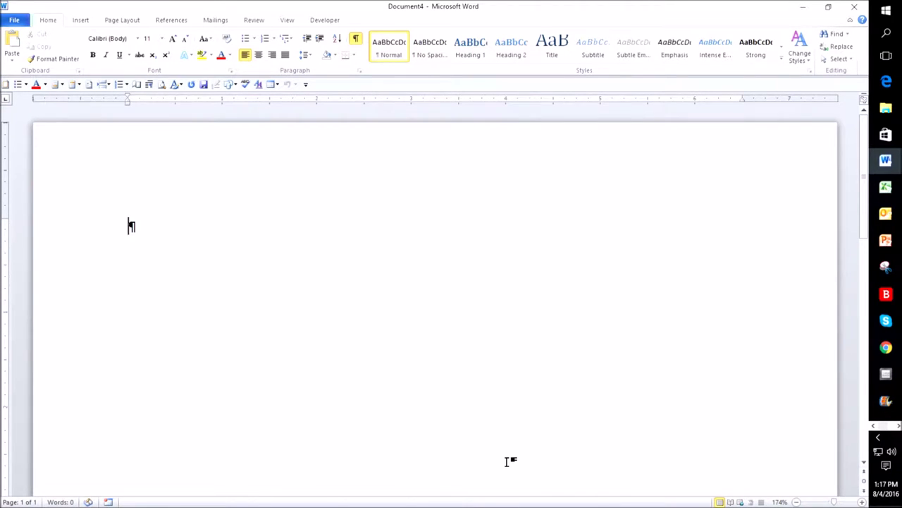
key(alt)
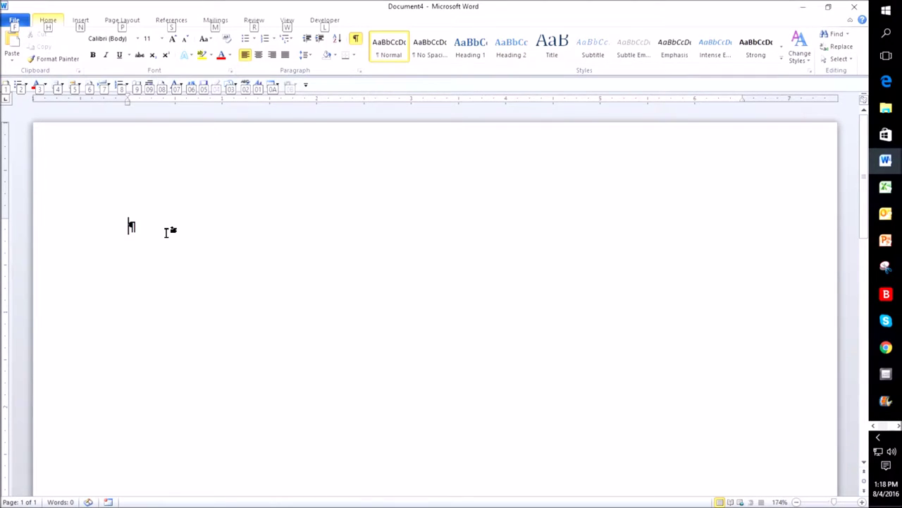
key(Escape)
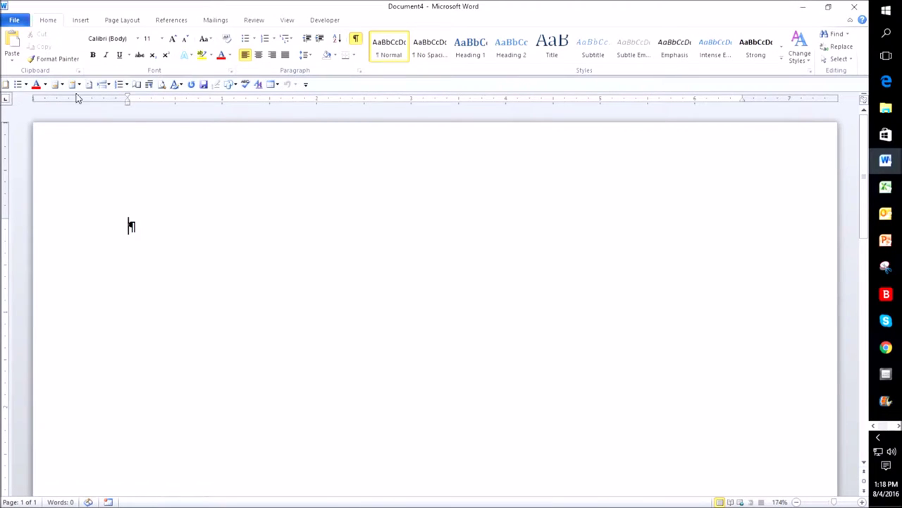
Show the Quick Access Toolbar above the ribbon, and return it to its place below the ribbon.
click(306, 85)
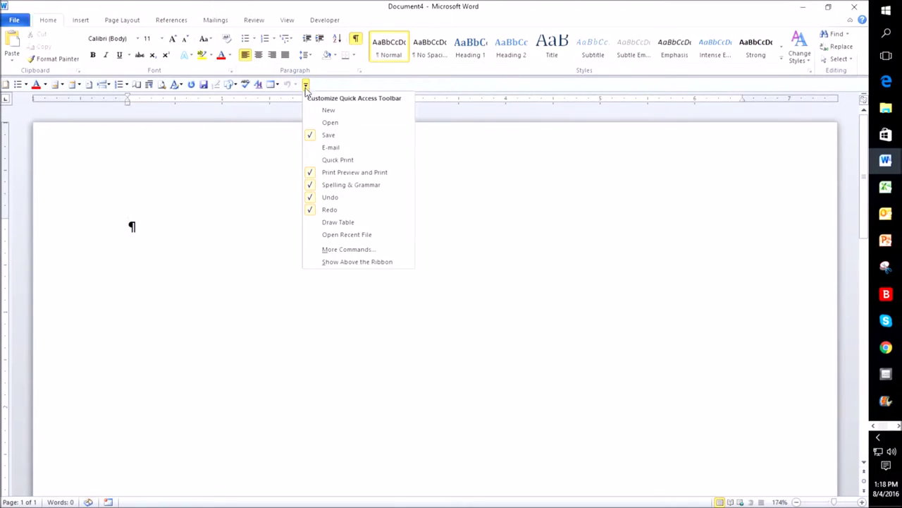
click(338, 264)
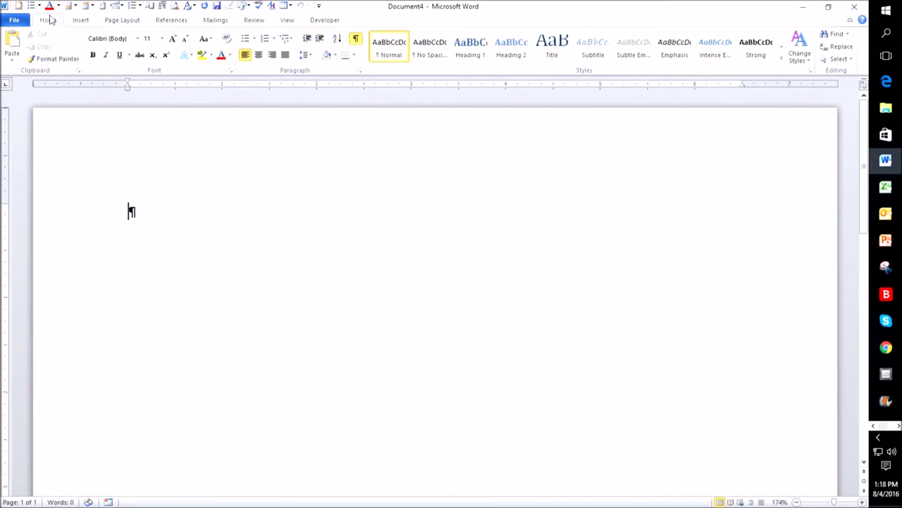
click(318, 6)
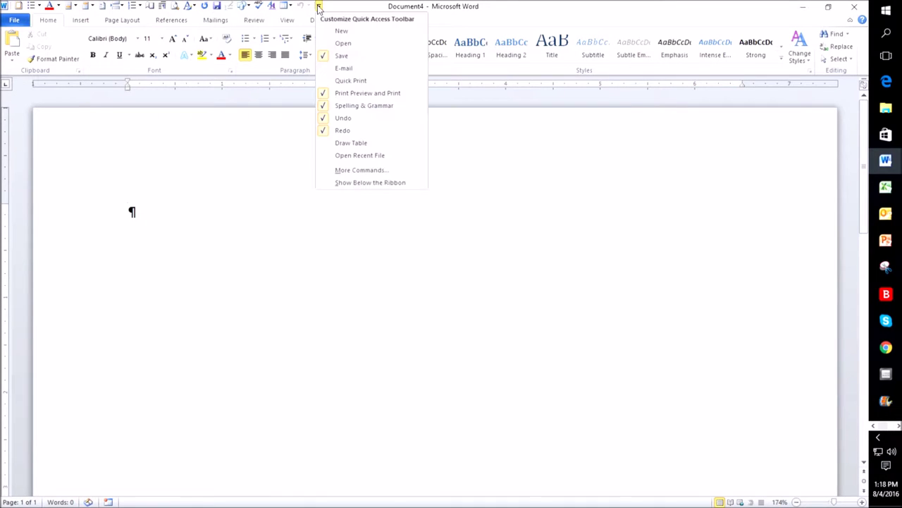
click(347, 183)
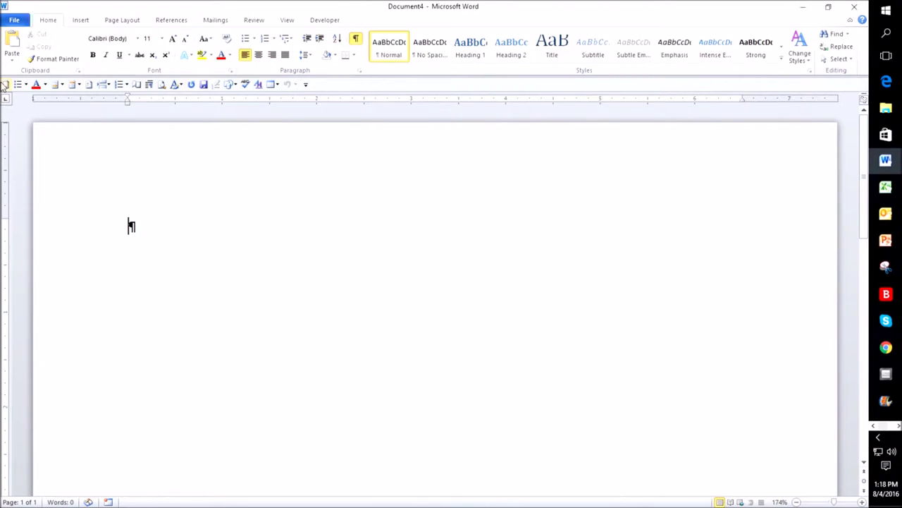
click(135, 22)
click(86, 24)
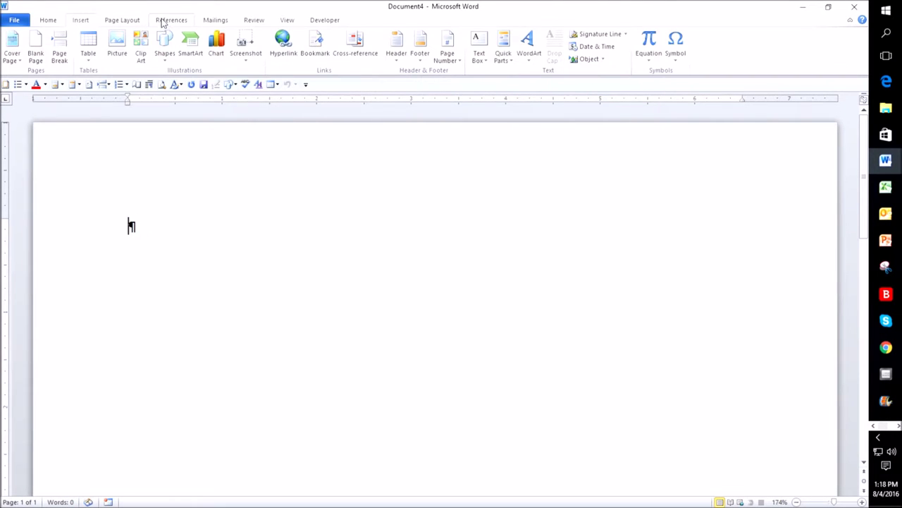
click(167, 23)
click(217, 21)
click(254, 23)
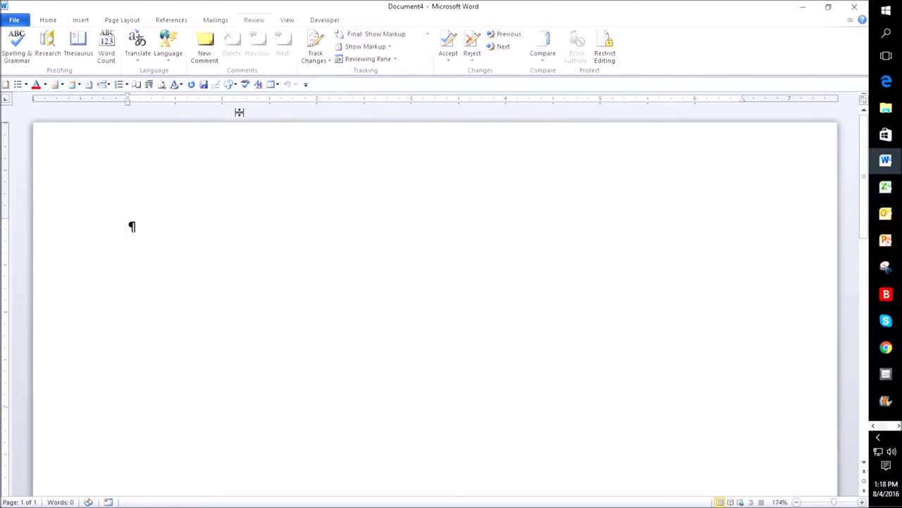
click(289, 22)
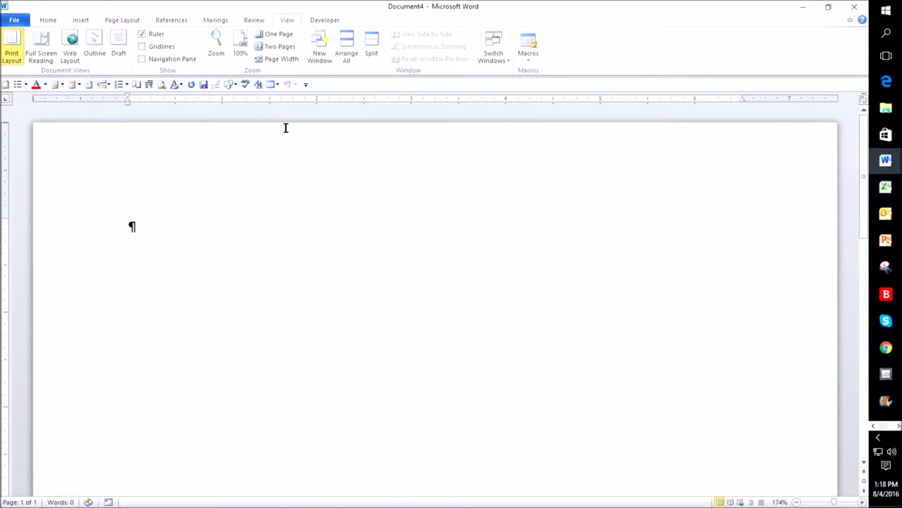
click(53, 25)
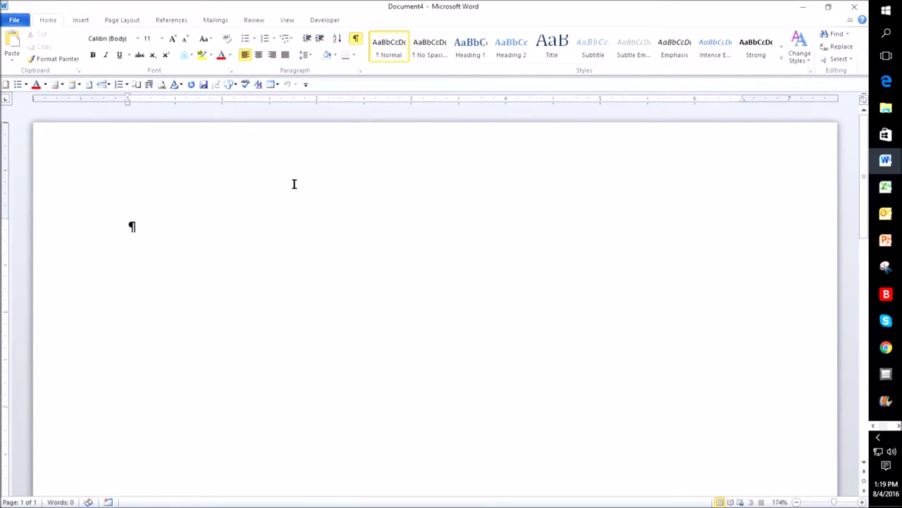
Open the Page Setup dialog, look through its layout, margin and paper settings, and return to the margin settings.
key(alt)
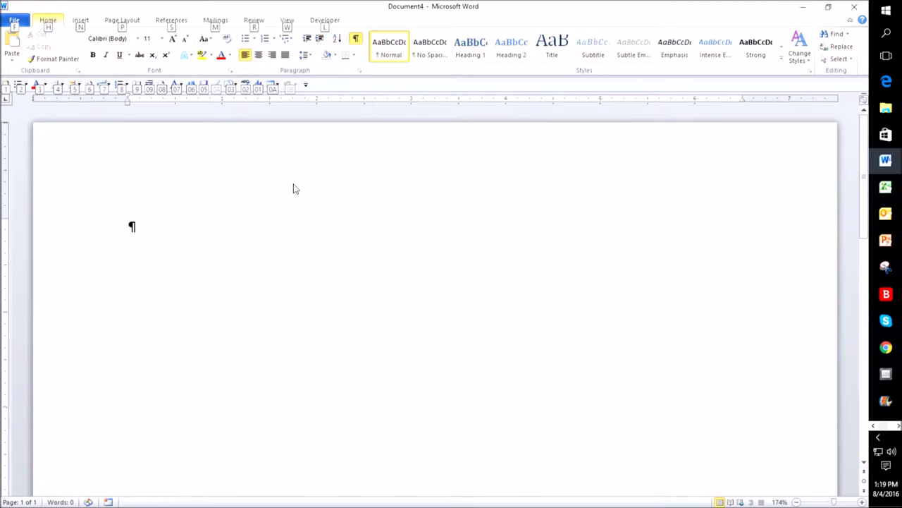
key(p)
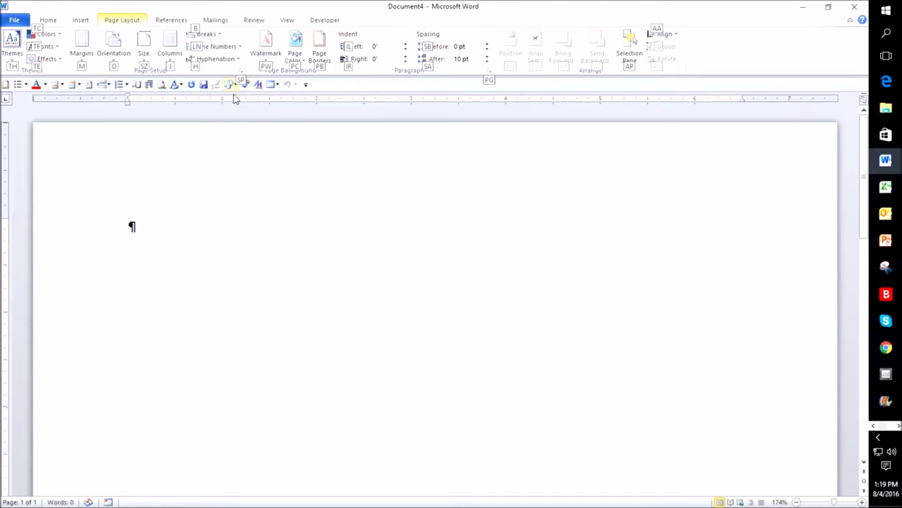
key(alt)
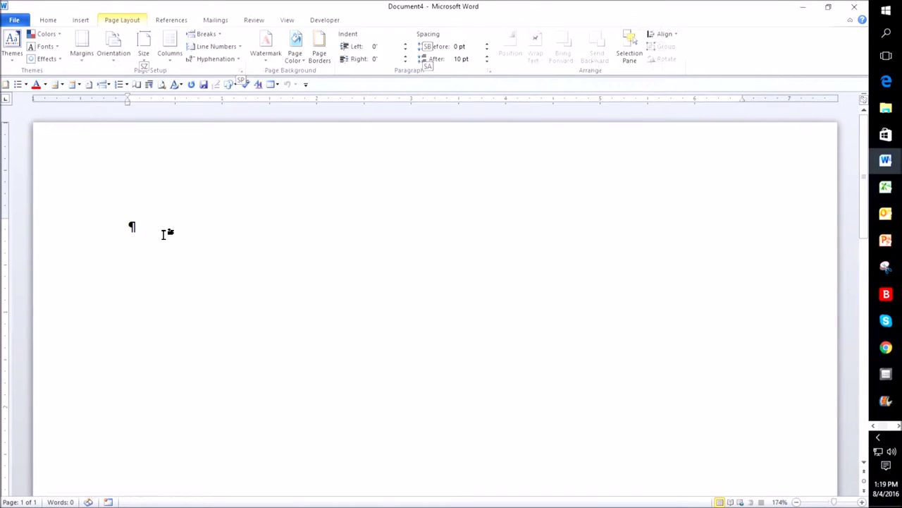
key(s)
key(p)
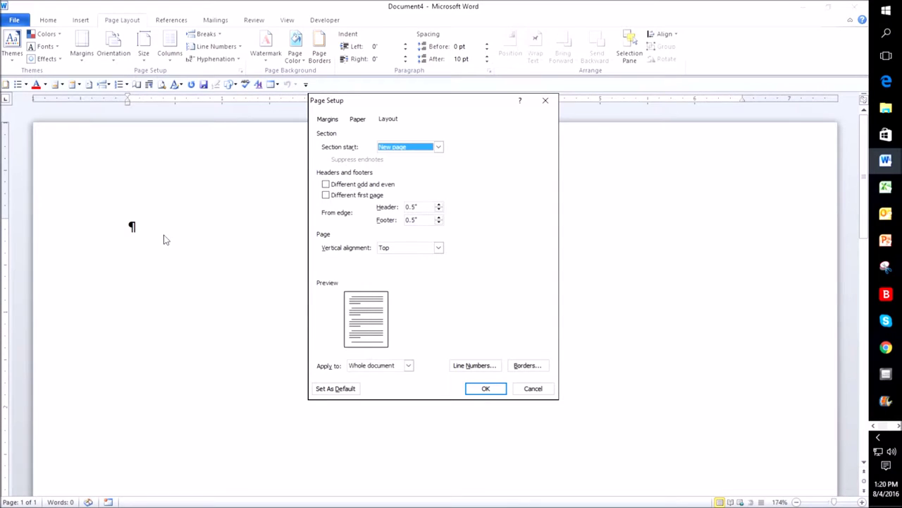
key(ctrl+Tab)
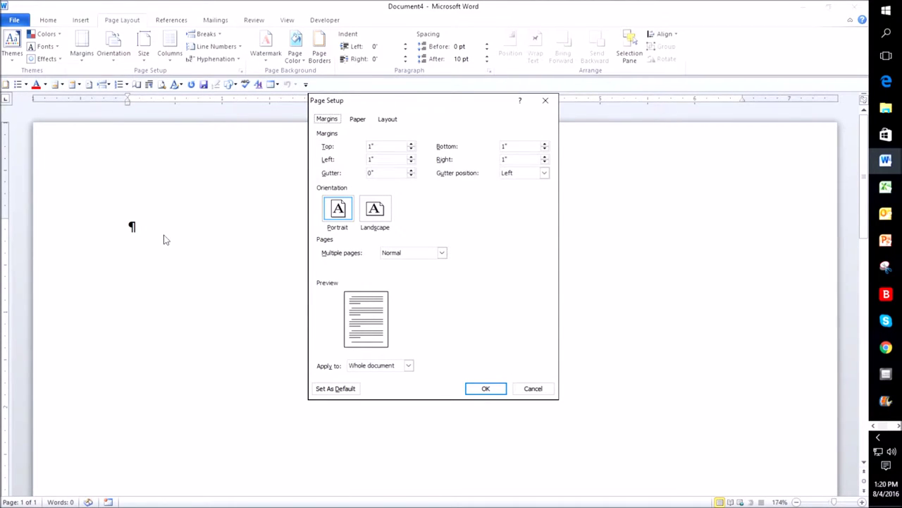
key(ctrl+Tab)
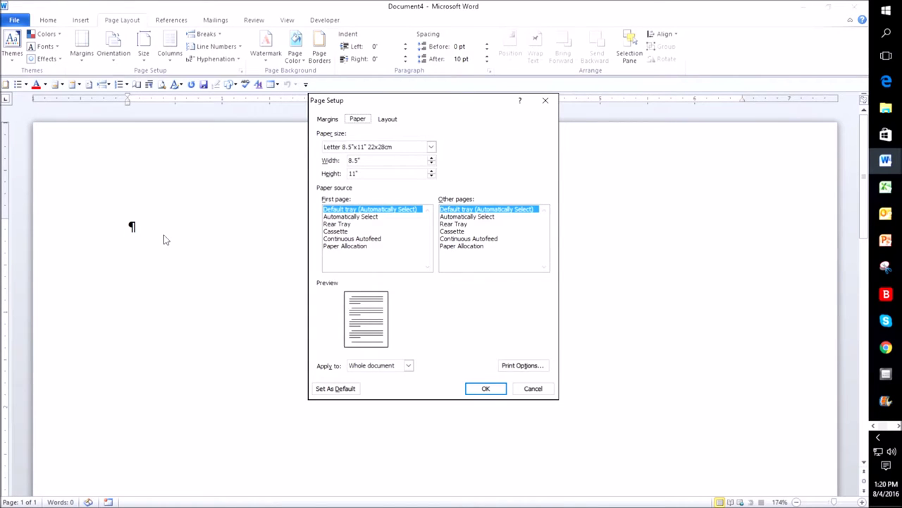
key(ctrl+Tab)
key(ctrl+Tab)
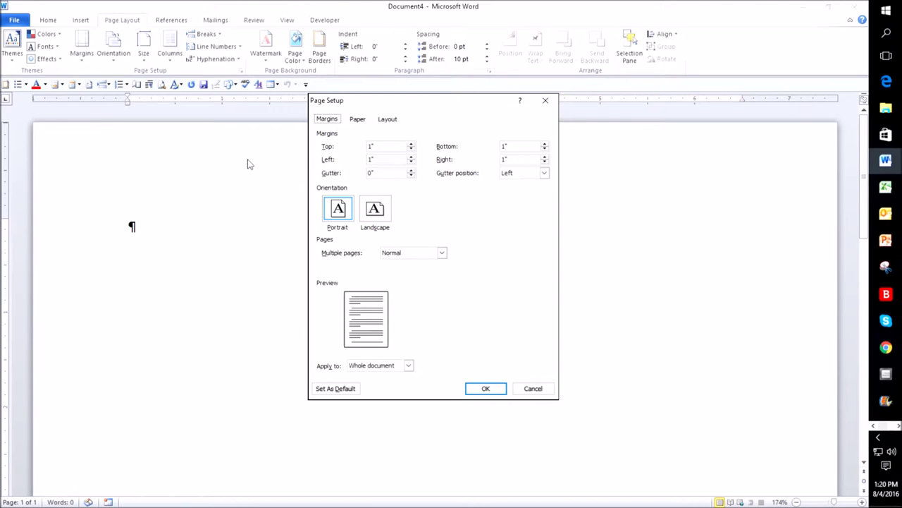
Set the top, bottom, left and right margins to .5 and the page orientation to landscape.
key(Tab)
text(.5)
key(Tab)
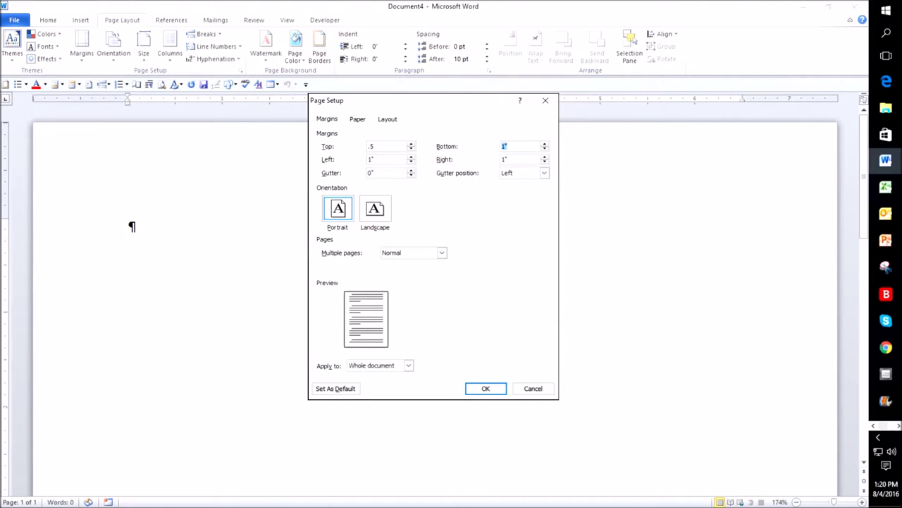
text(.5)
key(Tab)
text(.5)
key(Tab)
text(.5)
key(alt+s)
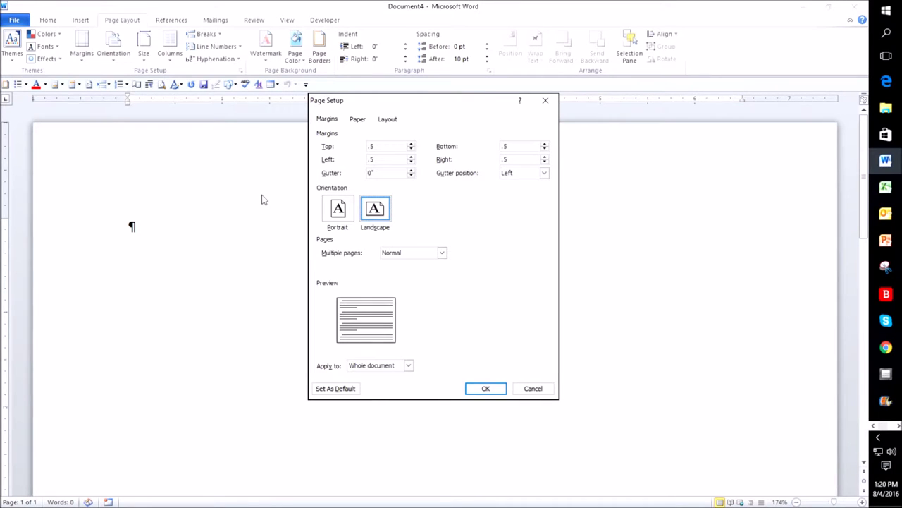
key(Tab)
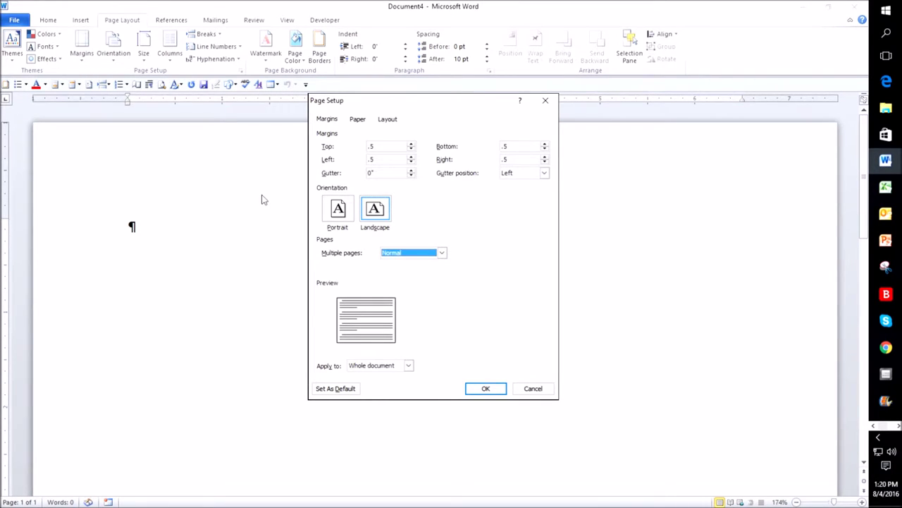
Set both the header and footer distances from the page edge to .3 in the layout settings.
key(ctrl+Tab)
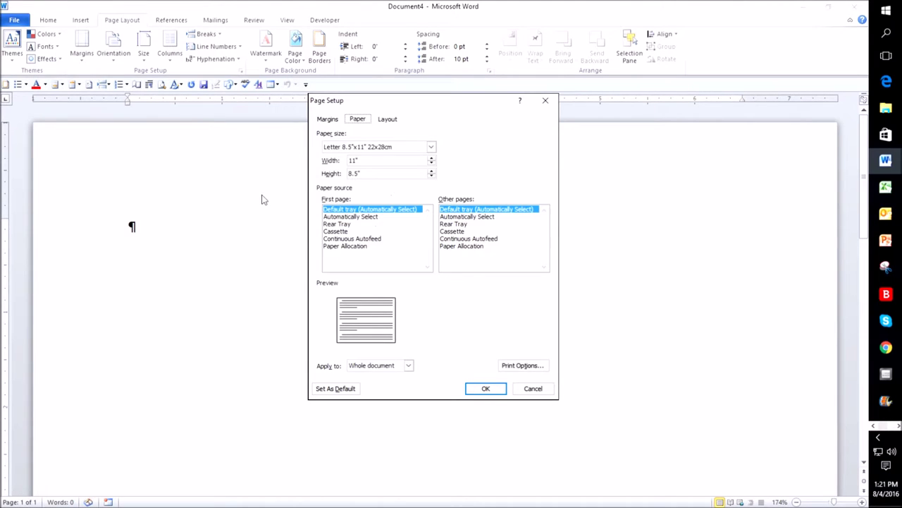
key(ctrl+Tab)
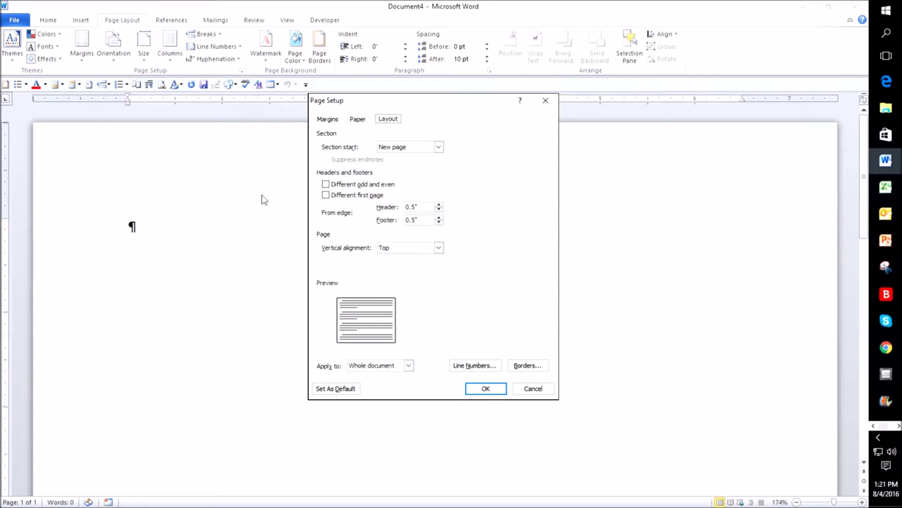
key(Tab)
key(Tab)
key(Tab)
key(Tab)
text(.3)
key(Tab)
text(.3)
Recheck the margin, paper and layout settings and apply the page setup to the whole document.
key(ctrl+Tab)
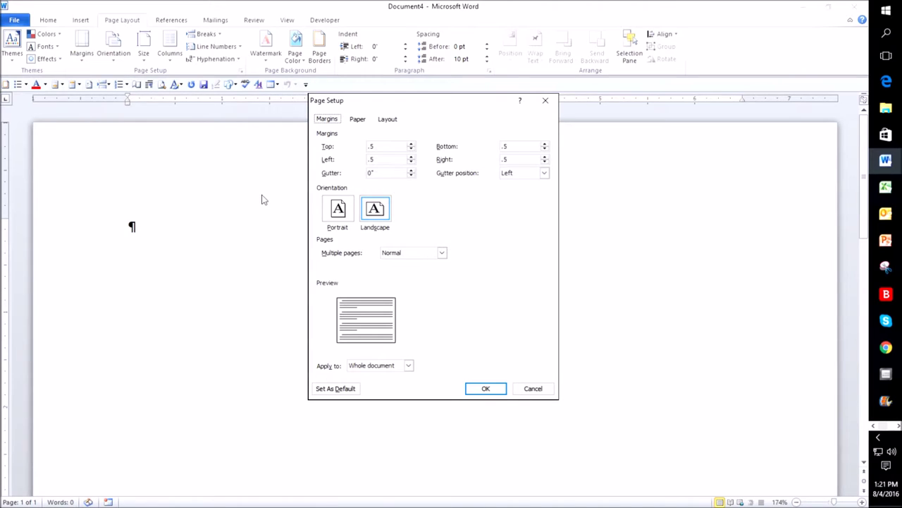
key(ctrl+Tab)
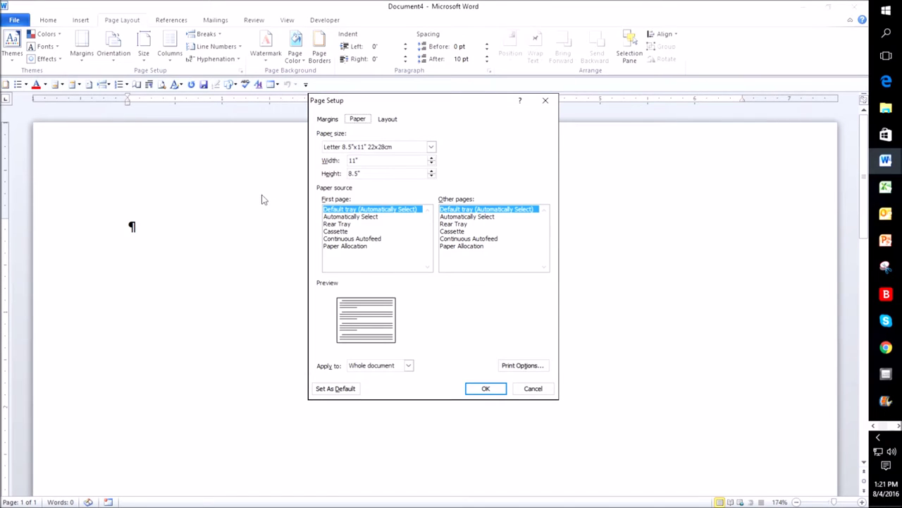
key(ctrl+Tab)
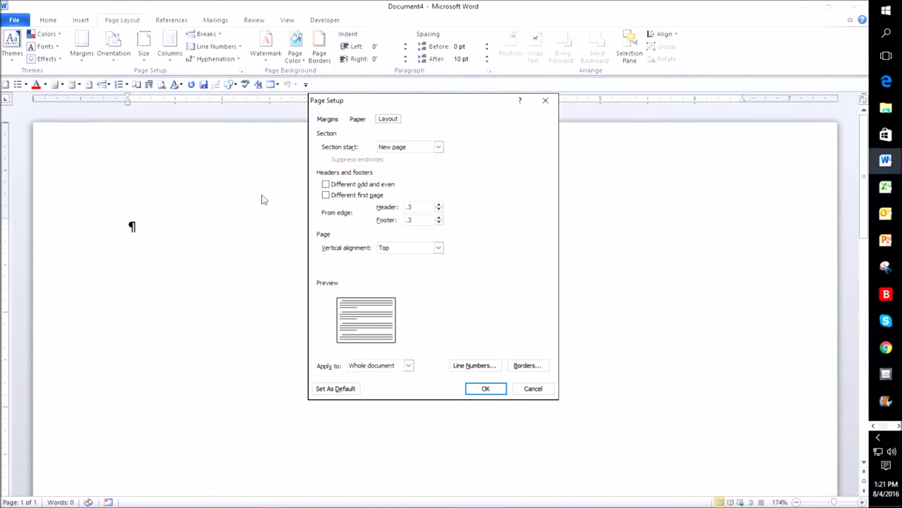
click(483, 388)
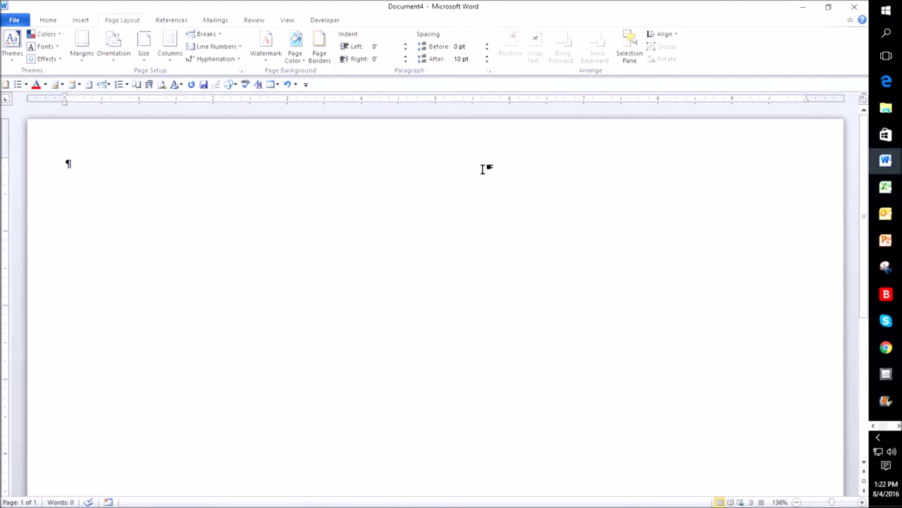
Zoom the document view to page width.
key(alt)
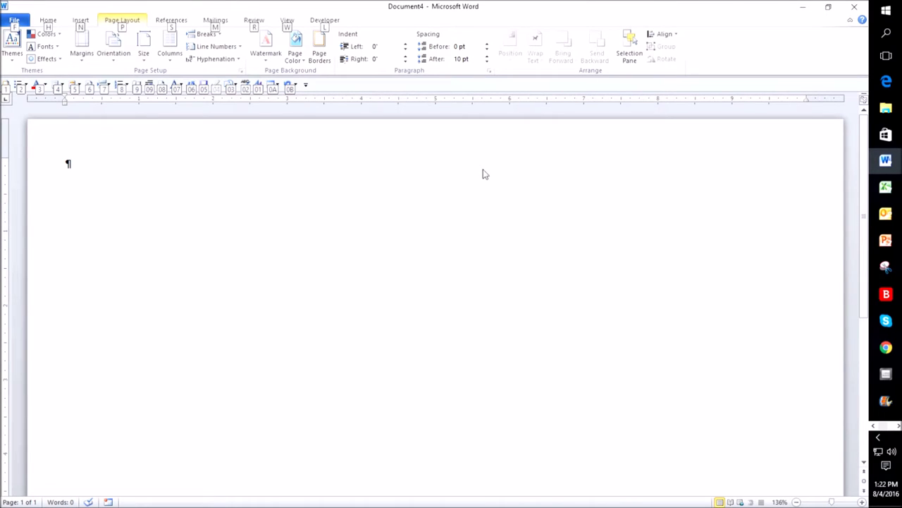
key(w)
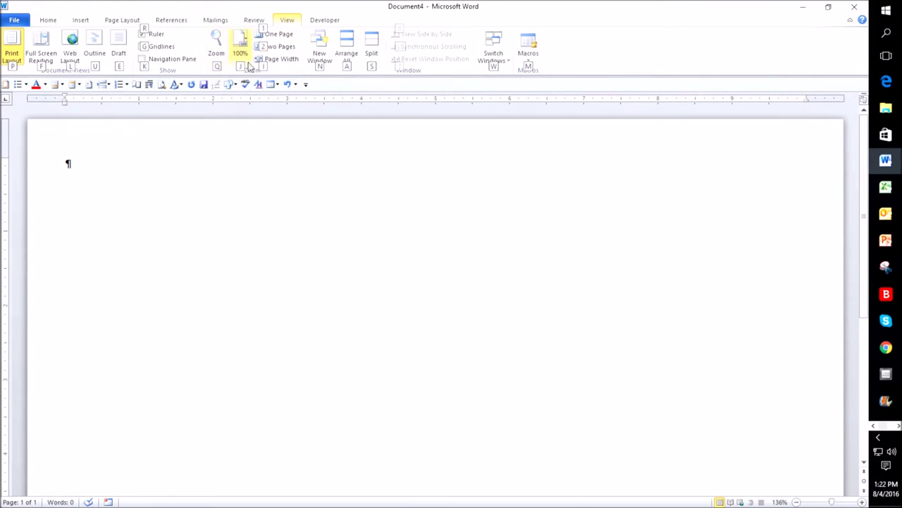
click(280, 62)
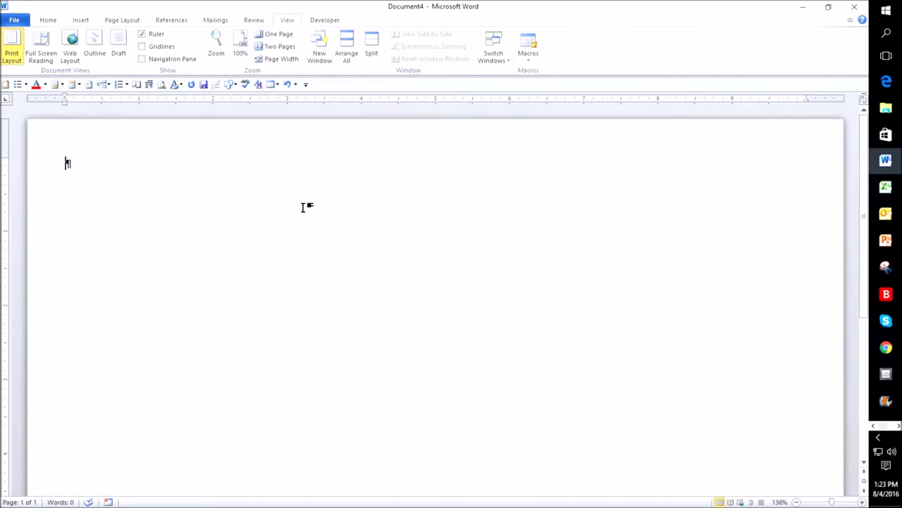
Open the page header for editing and enter the centred text "Page" followed by a space.
key(alt)
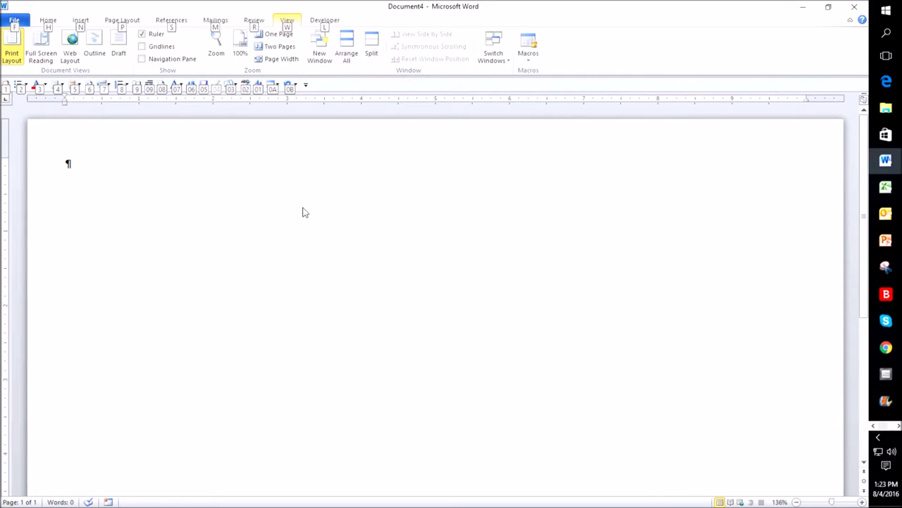
key(n)
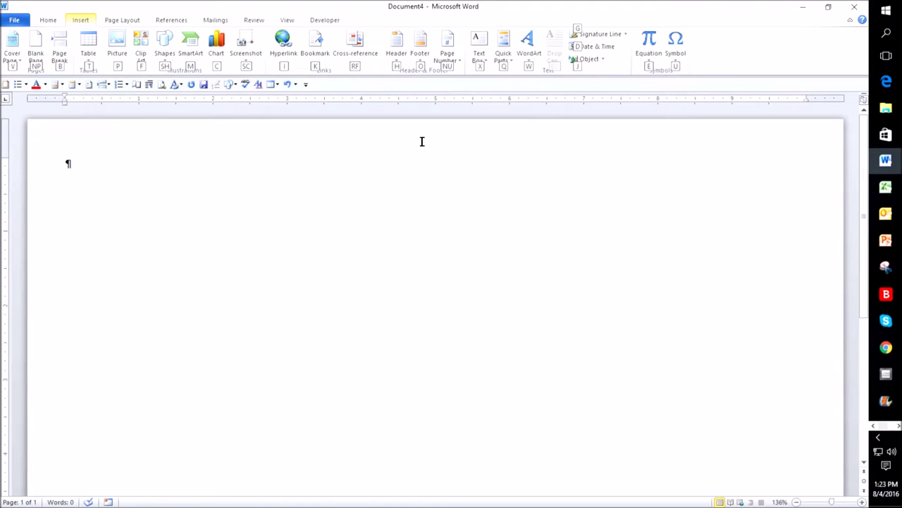
key(h)
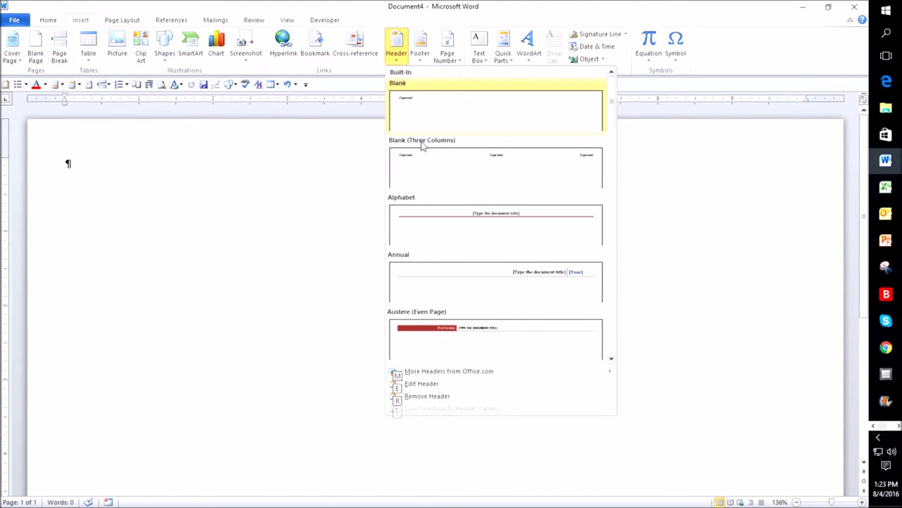
key(e)
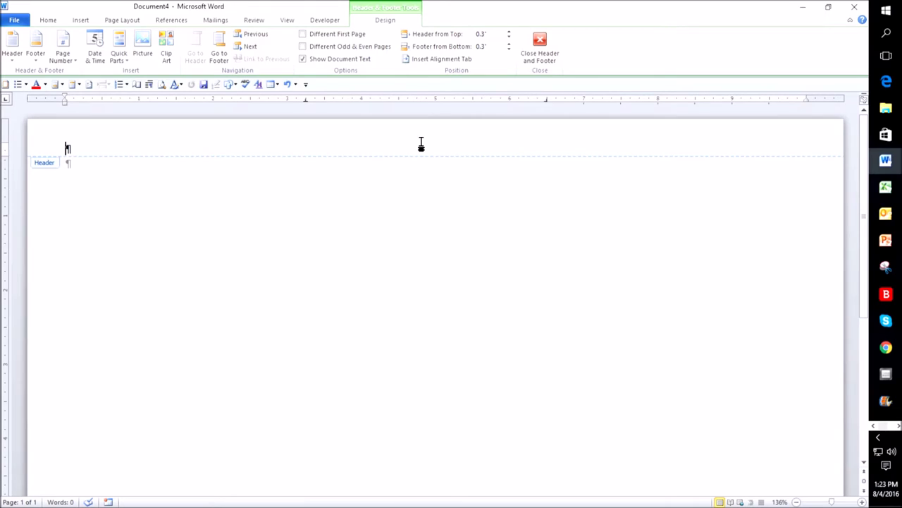
double_click(422, 144)
text(Page)
Insert a Plain Number page number at the current position, after the word "Page" in the header.
key(alt)
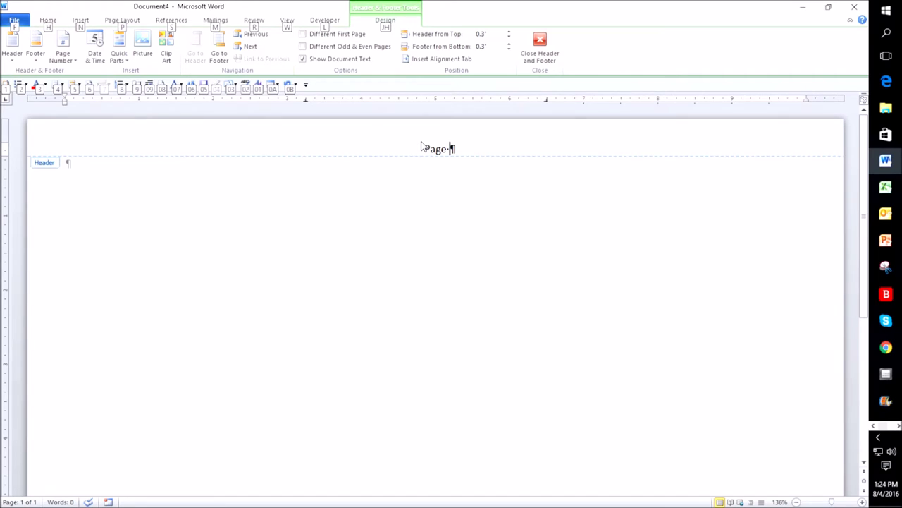
key(j)
key(h)
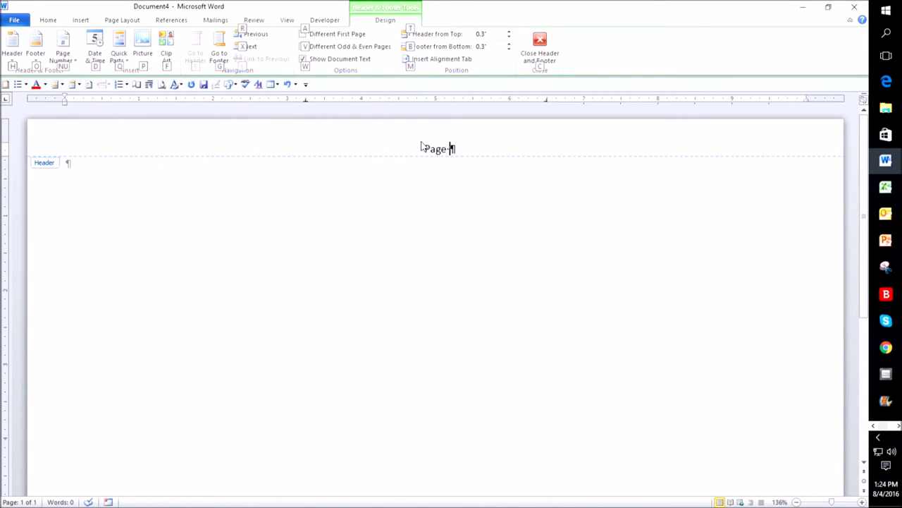
key(n)
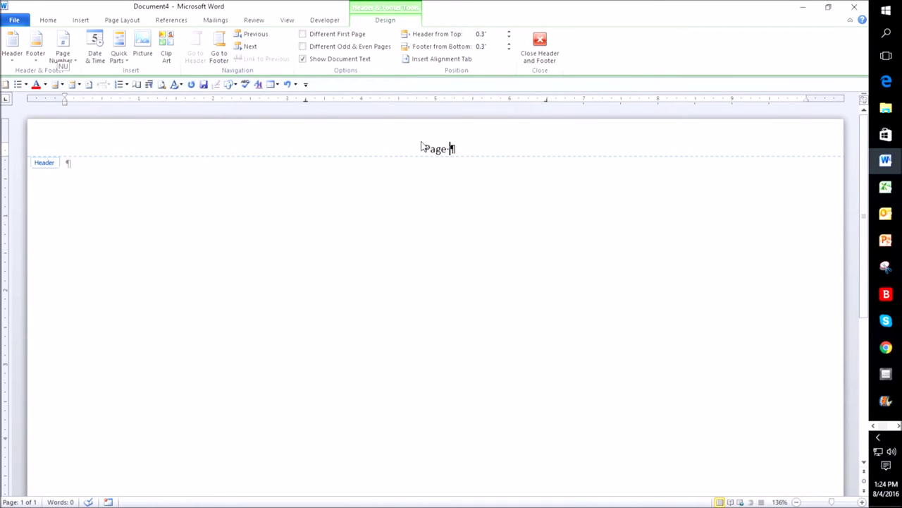
key(u)
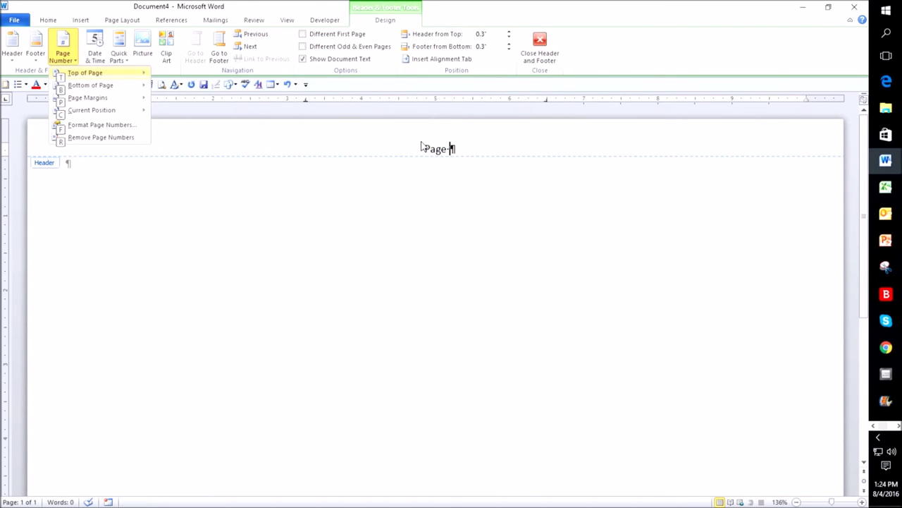
key(c)
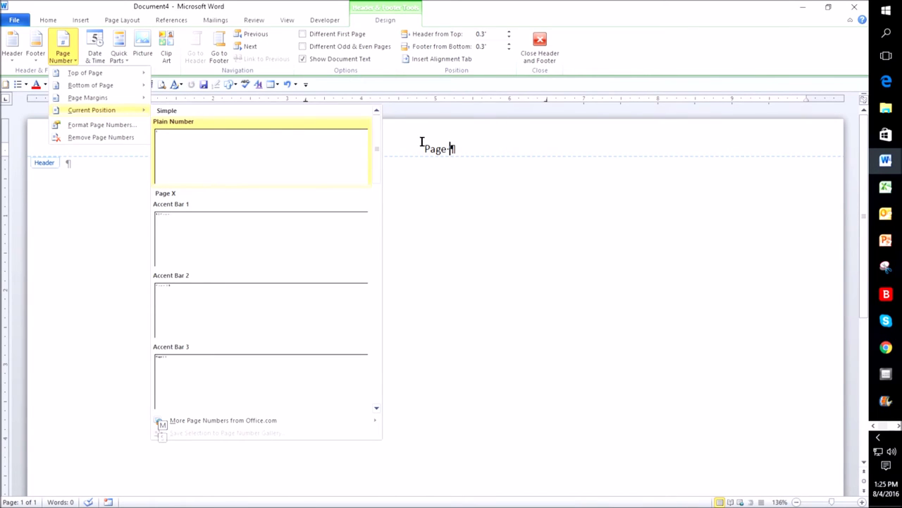
key(Return)
Open the page number format settings and set the page numbering to start at 2.
key(alt+j)
key(h)
key(n)
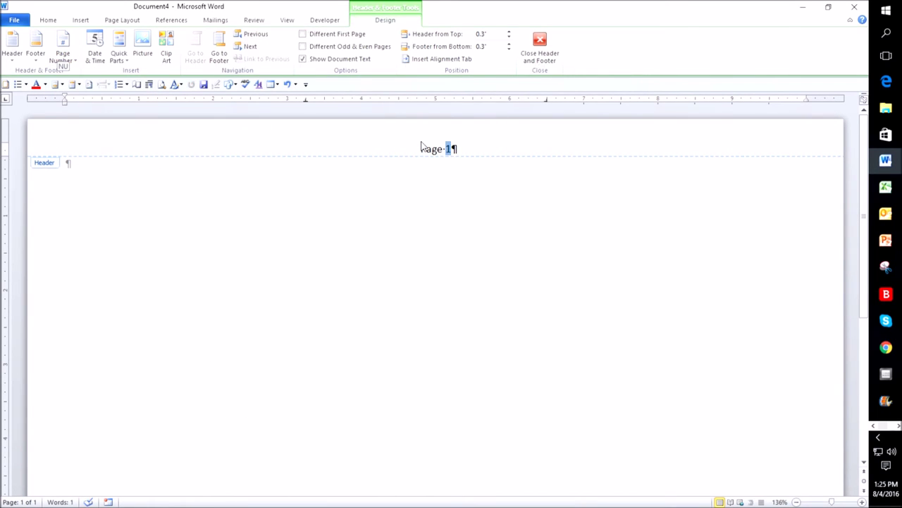
key(u)
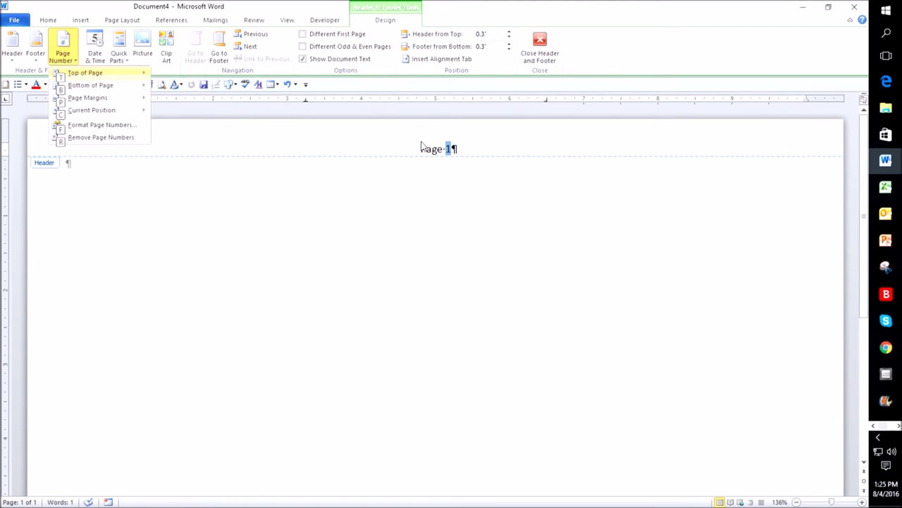
key(f)
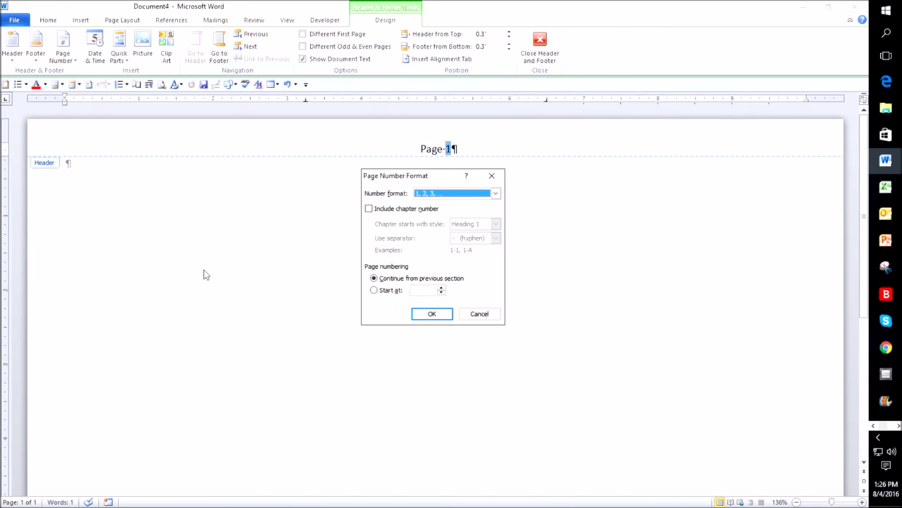
key(alt+a)
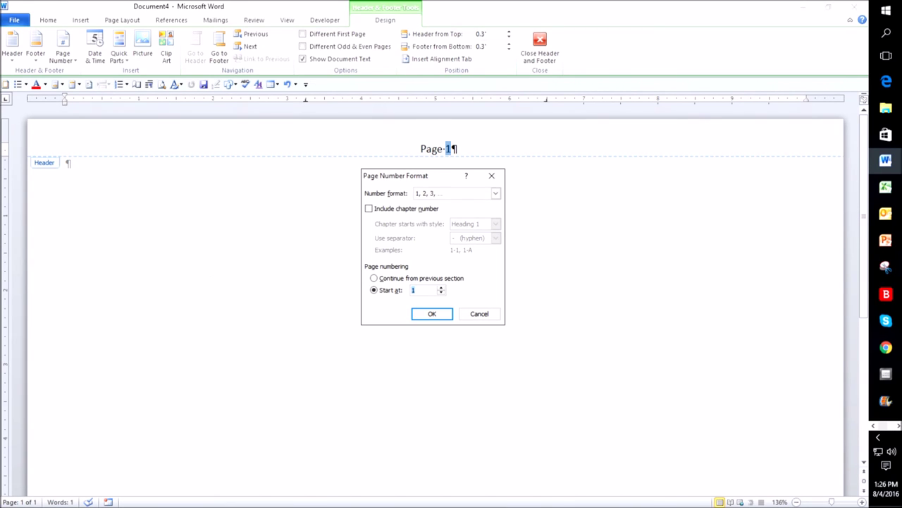
text(2)
Apply the page number format with the 1, 2, 3, … number style and close the header.
key(alt+f)
key(alt+Down)
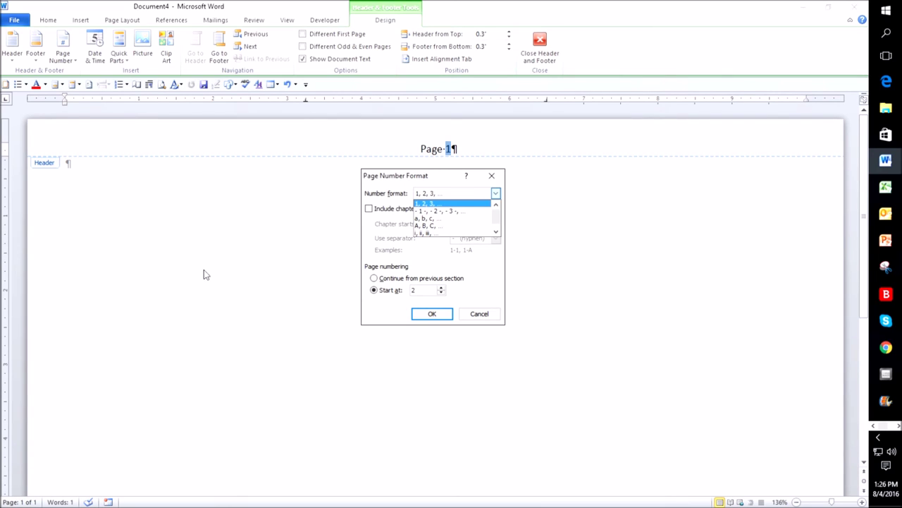
key(Return)
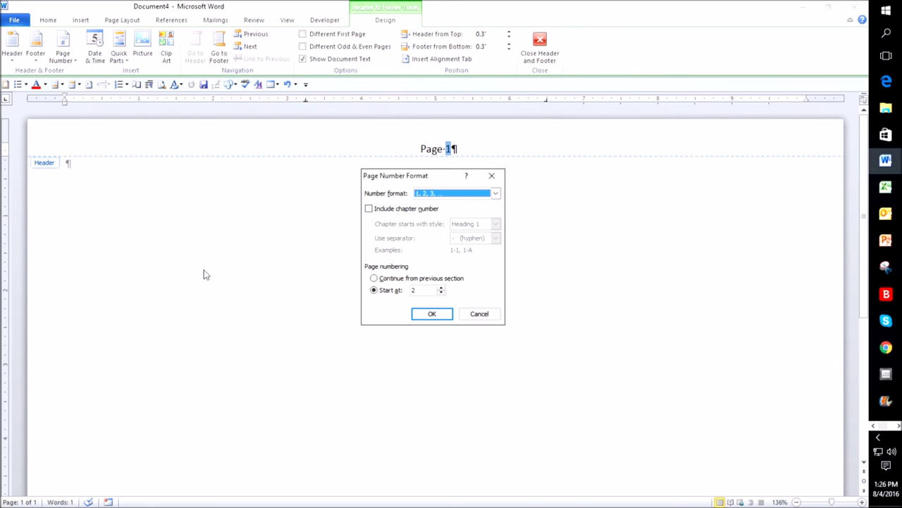
key(Tab)
key(Tab)
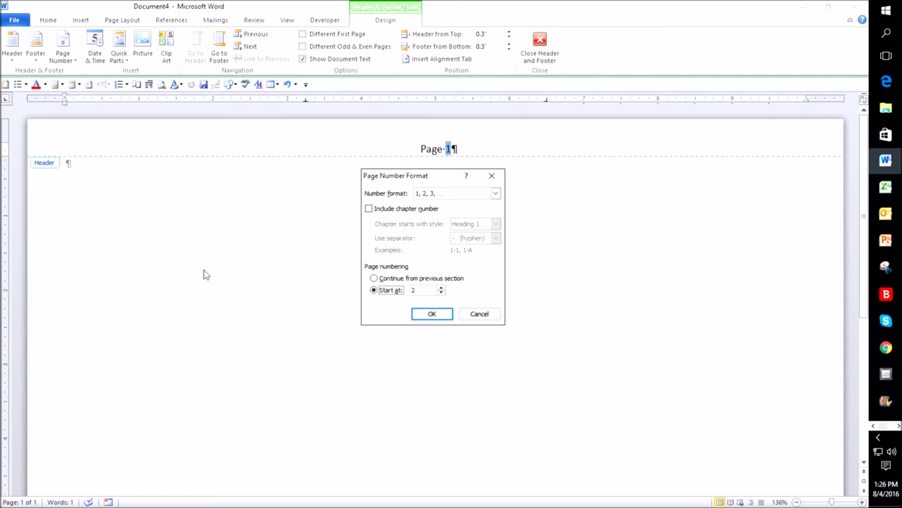
key(Tab)
key(Tab)
key(Return)
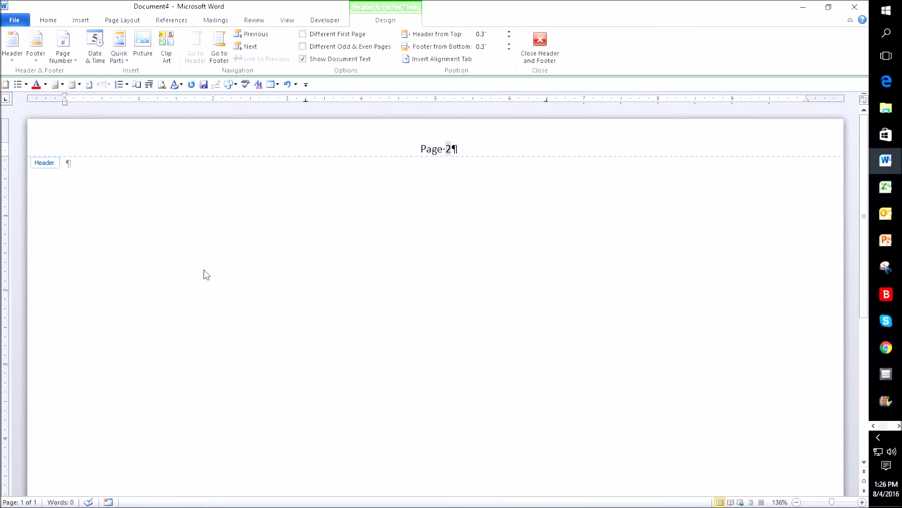
click(541, 49)
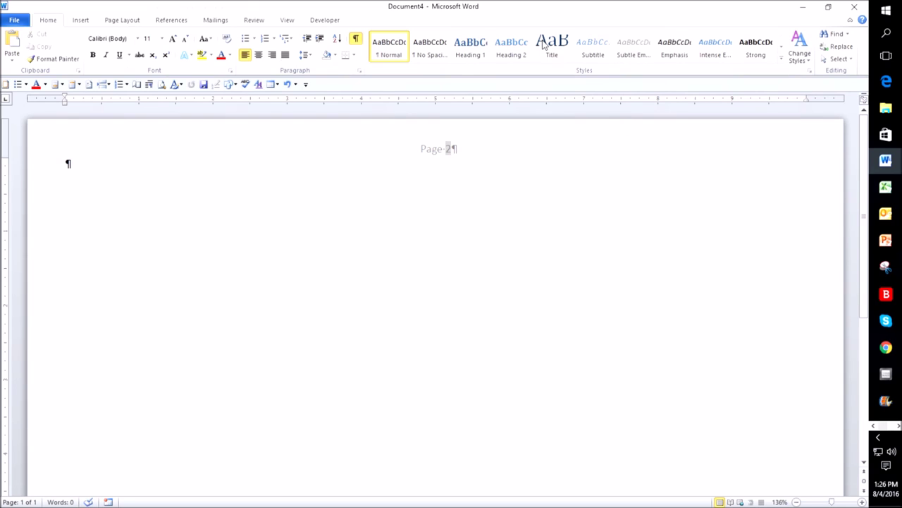